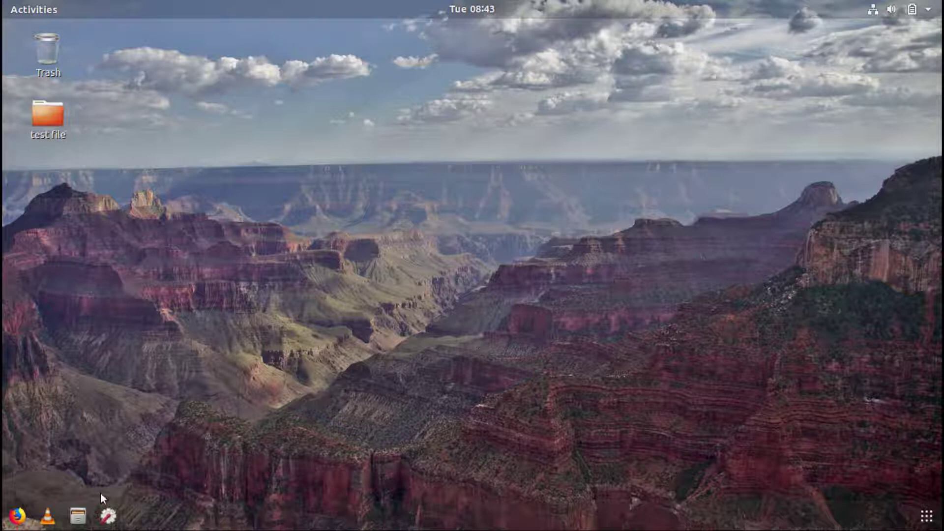
Launch Firefox and scroll the gaining/Resetter README down to its three How to install commands
click(8, 520)
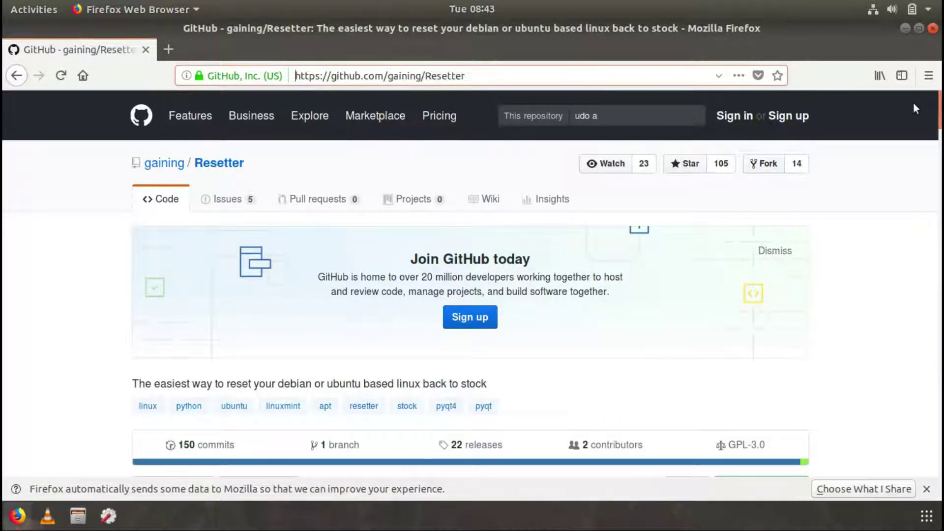
scroll(914, 109, down, 5)
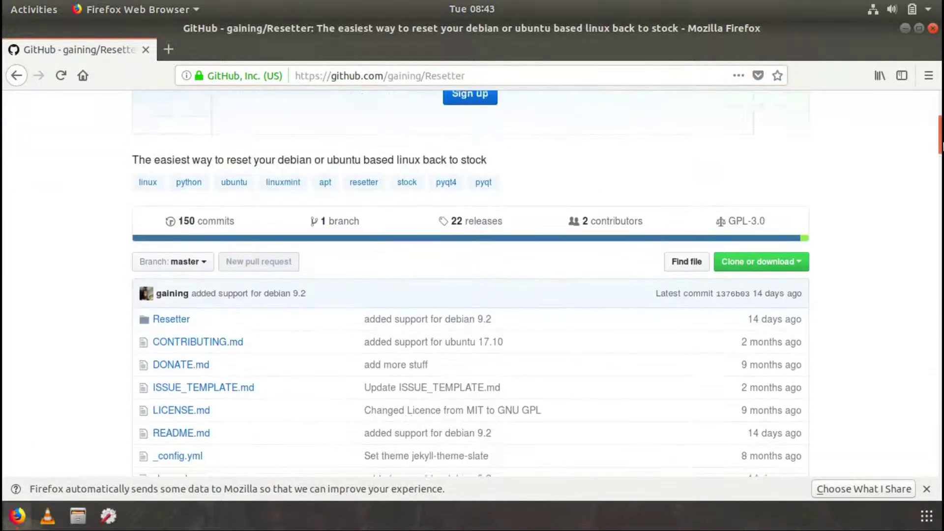
scroll(538, 284, down, 4)
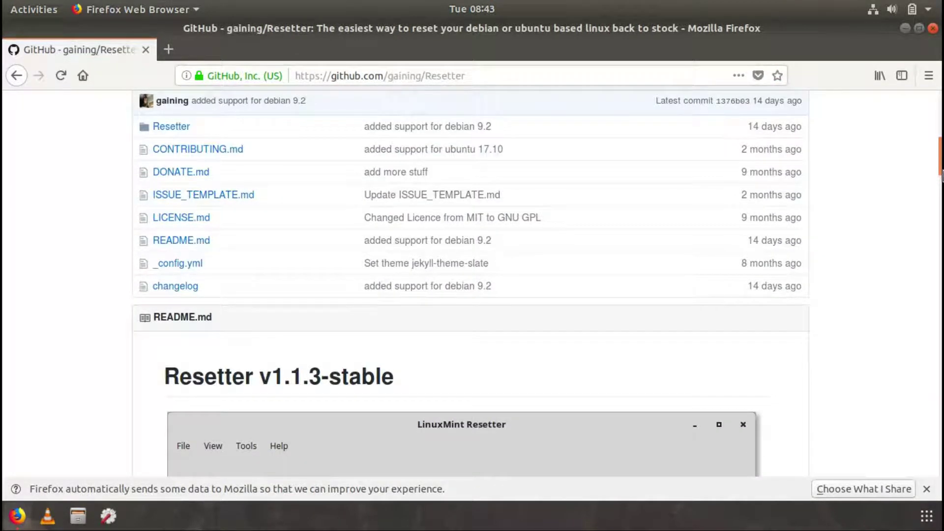
drag(942, 175, 943, 246)
scroll(466, 118, down, 3)
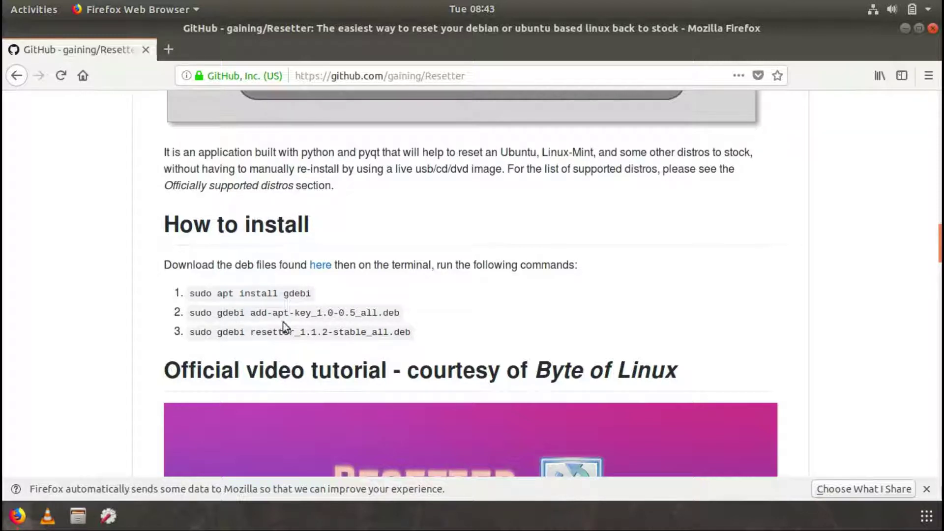
Download add-apt-key_1.0-0.5_all.deb and resetter_1.1.3-stable_all.deb from the latest release, then check the downloads
click(314, 269)
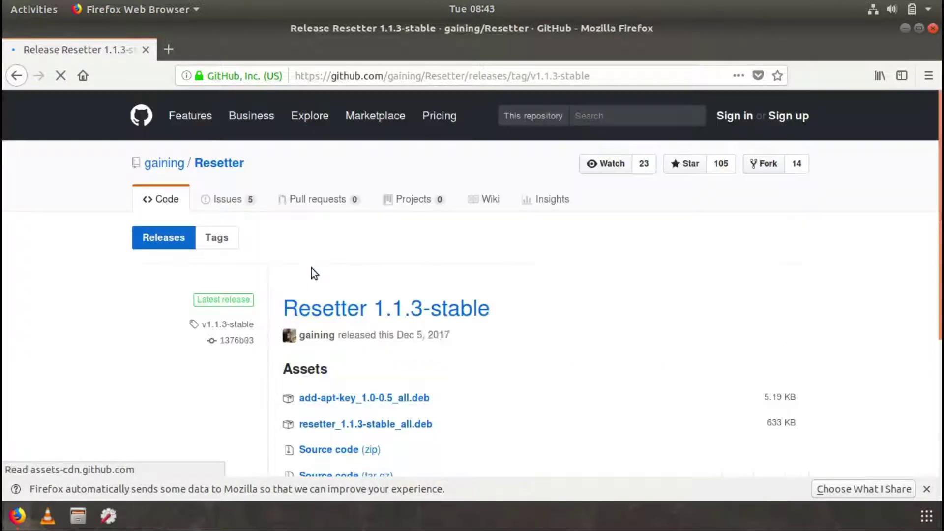
click(343, 399)
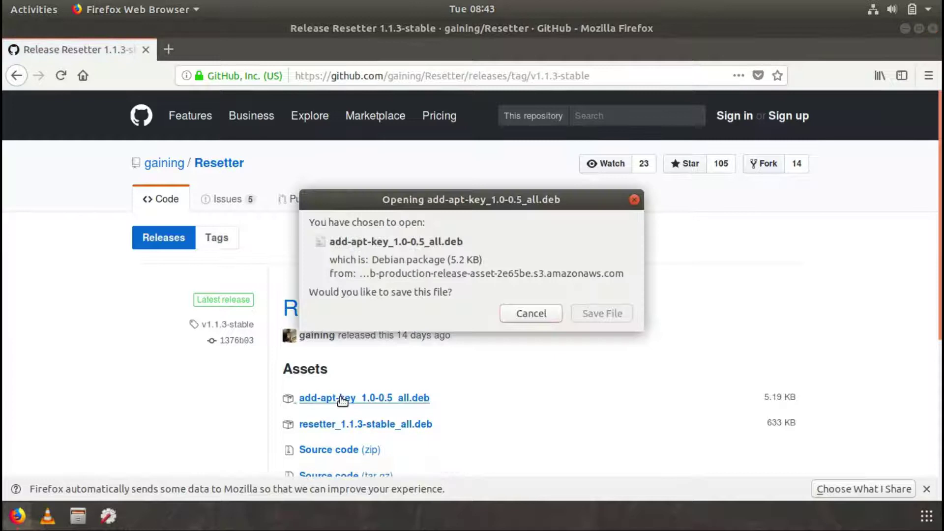
click(591, 315)
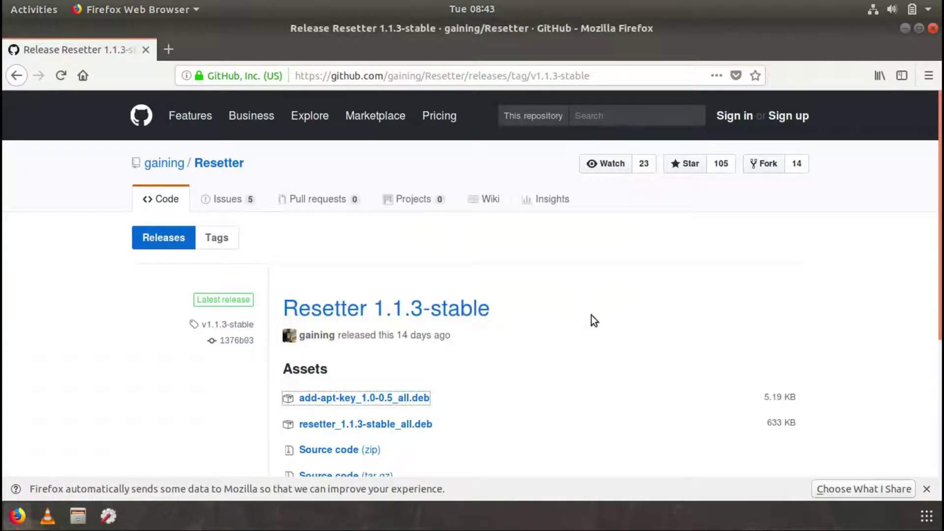
click(370, 423)
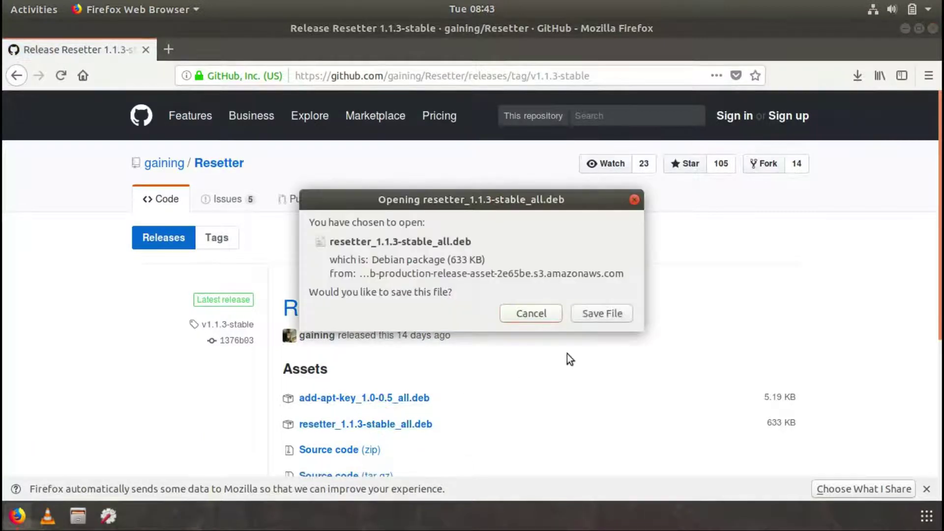
click(600, 315)
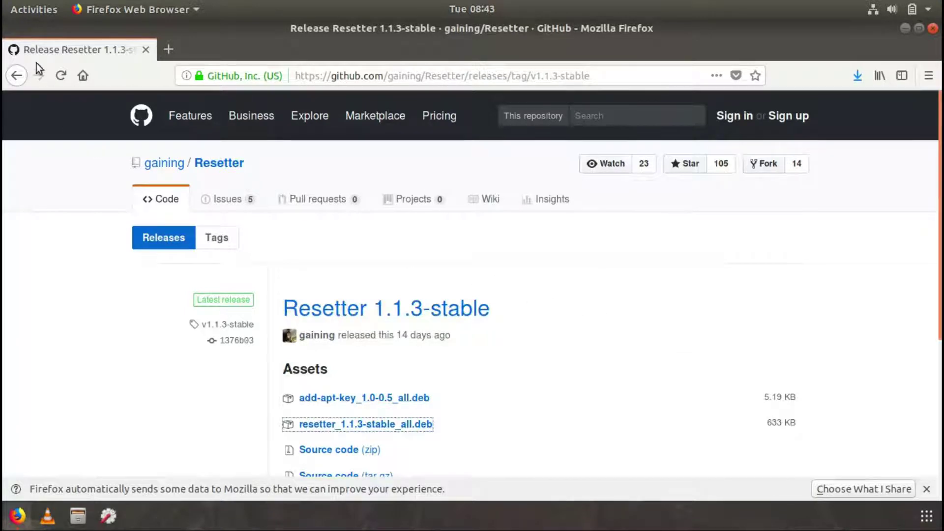
click(17, 76)
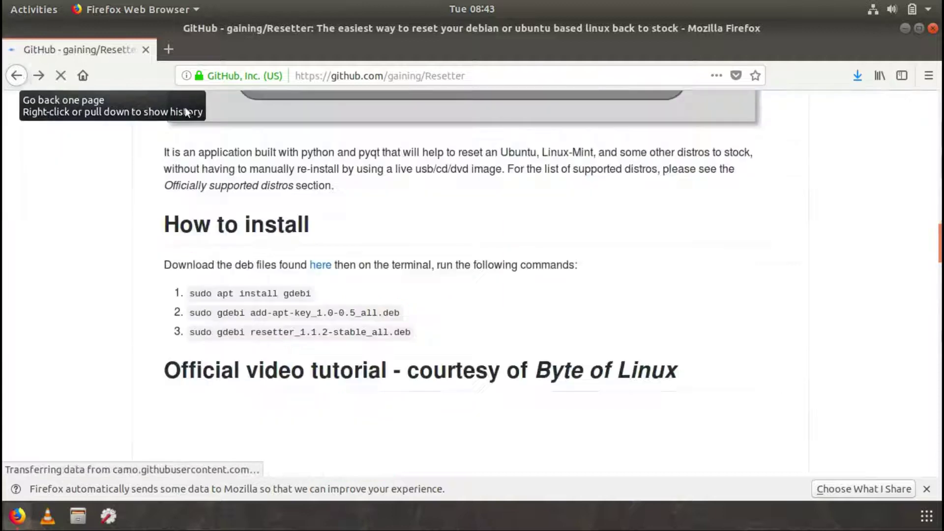
click(859, 76)
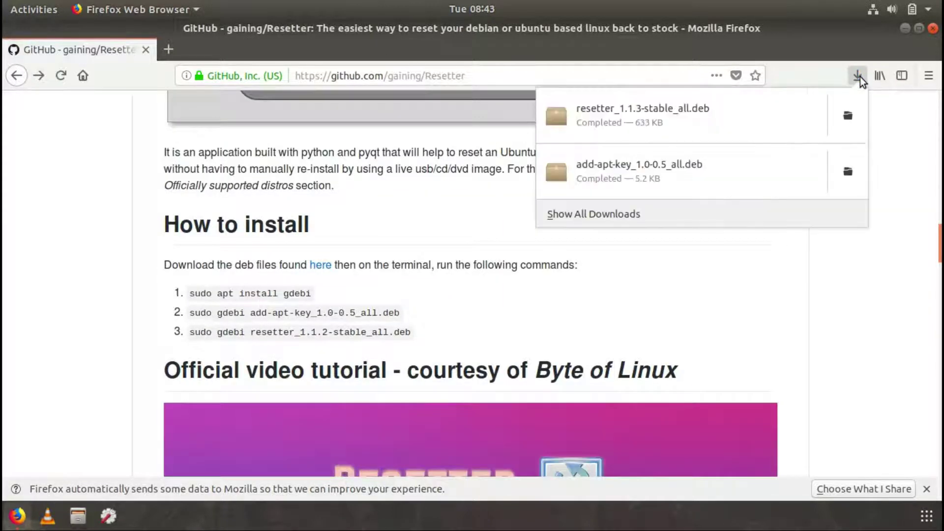
Show the Downloads folder in Files on the right half and open a terminal there
click(847, 115)
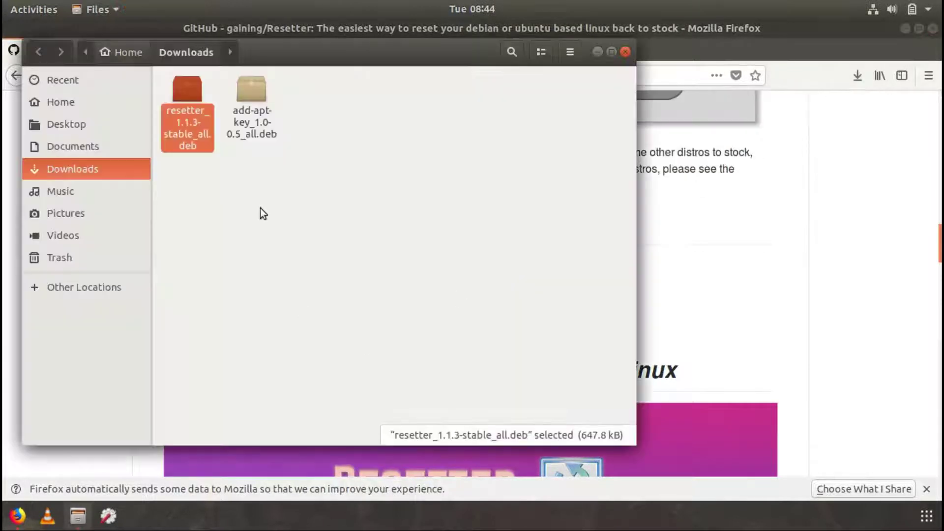
drag(291, 45, 941, 65)
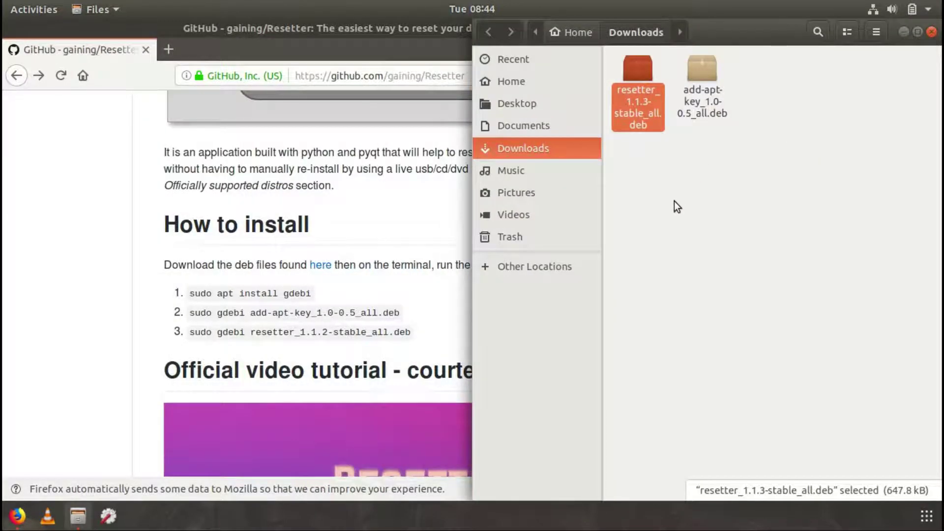
click(672, 215)
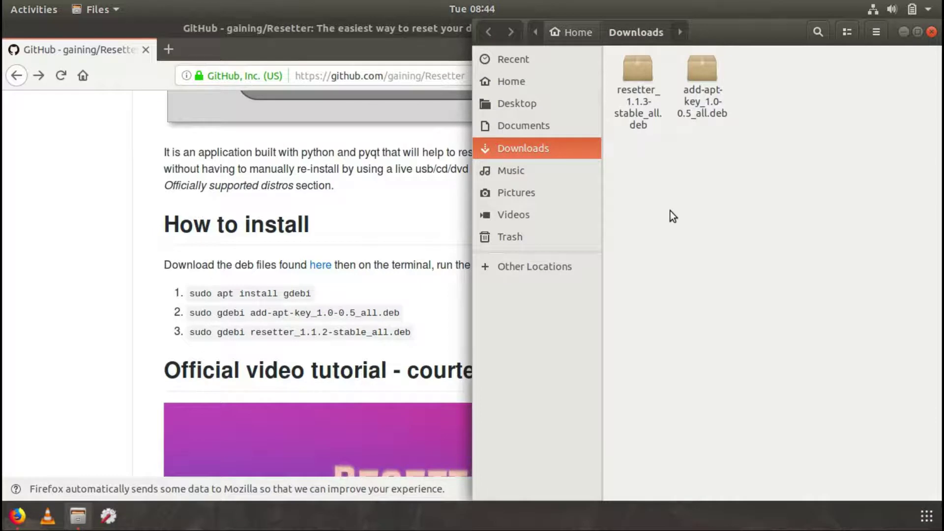
right_click(672, 215)
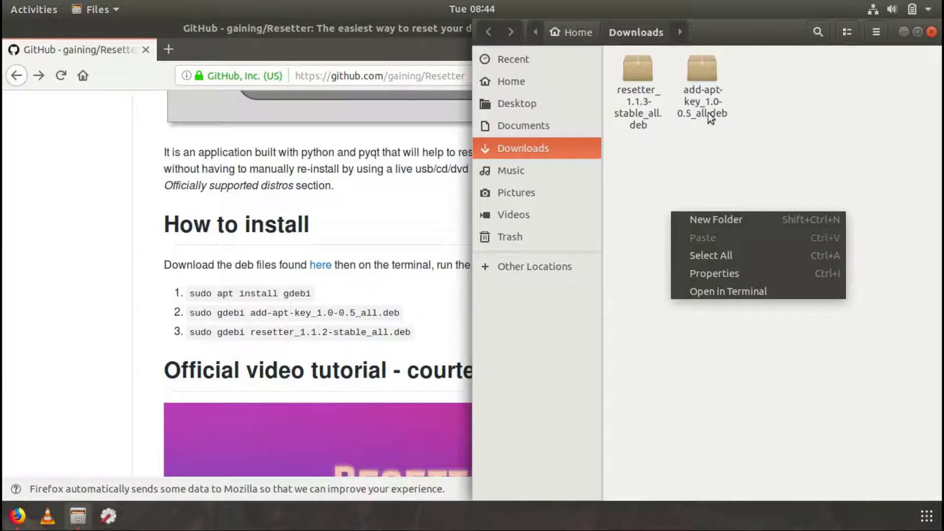
click(701, 293)
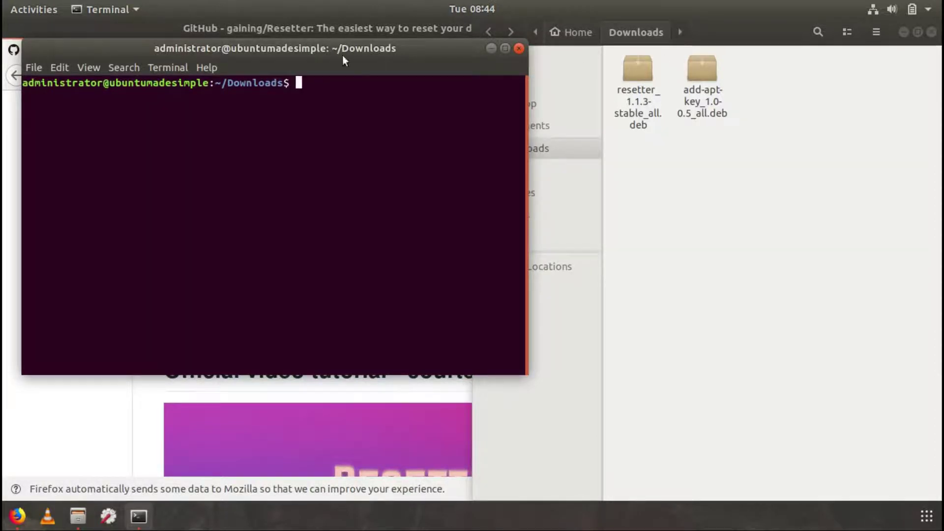
Snap the terminal to the right half and copy 'sudo apt install gdebi' from the README
key(super+Right)
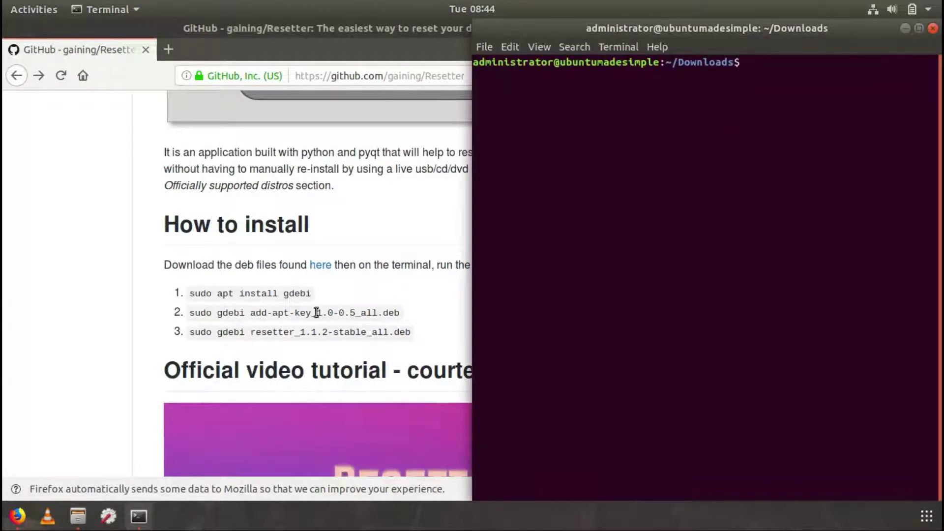
drag(325, 292, 178, 291)
right_click(212, 293)
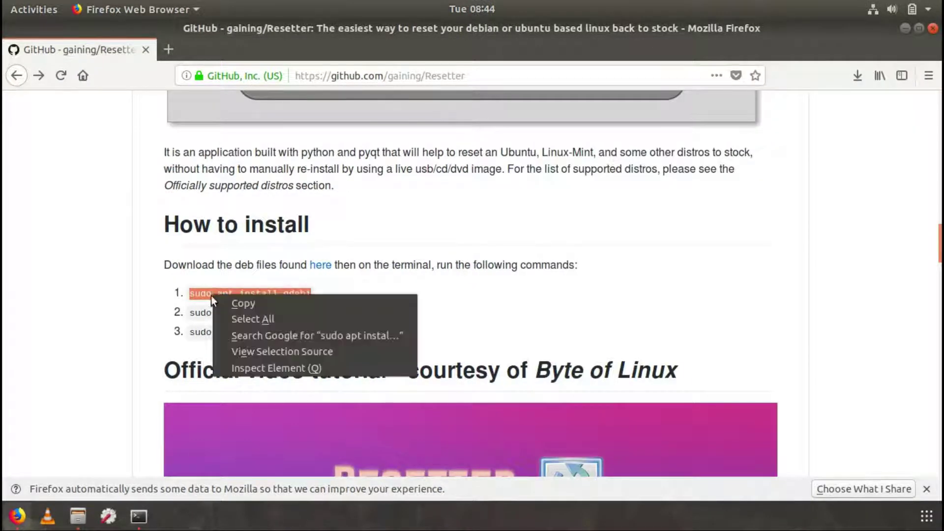
click(240, 307)
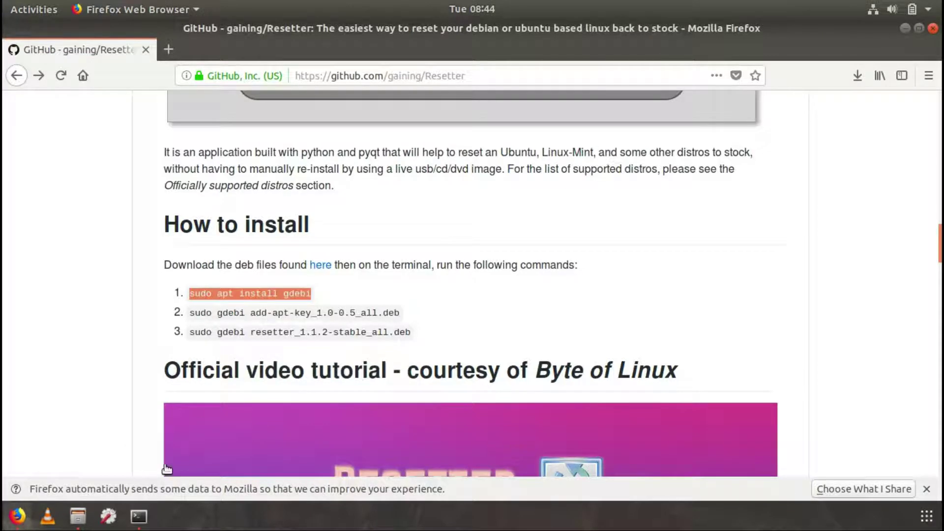
Run sudo apt install gdebi in the terminal, entering the sudo password and confirming the install
click(139, 516)
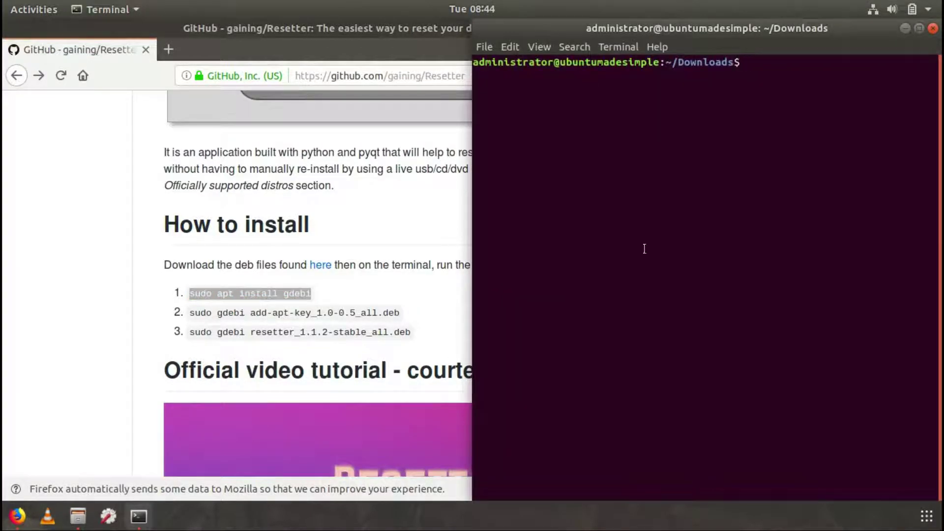
right_click(766, 73)
click(800, 111)
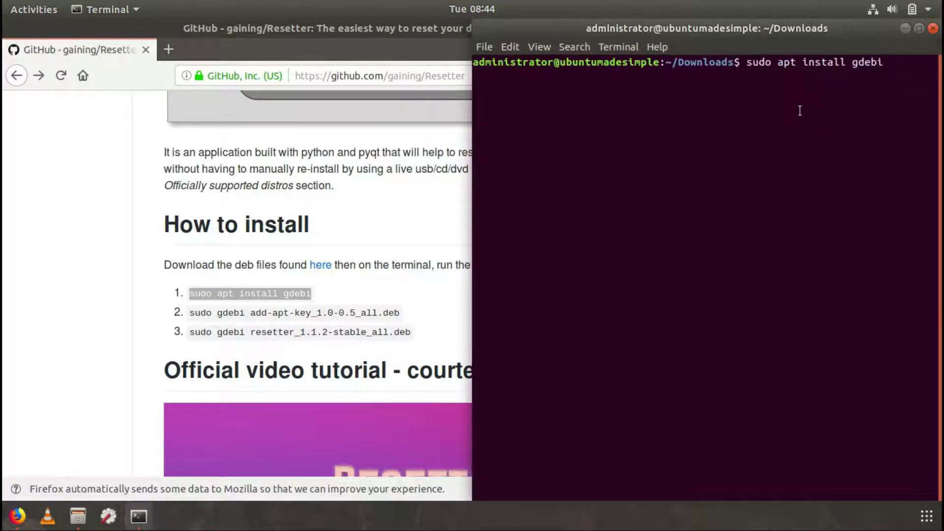
key(Return)
text(ubuntu)
key(Return)
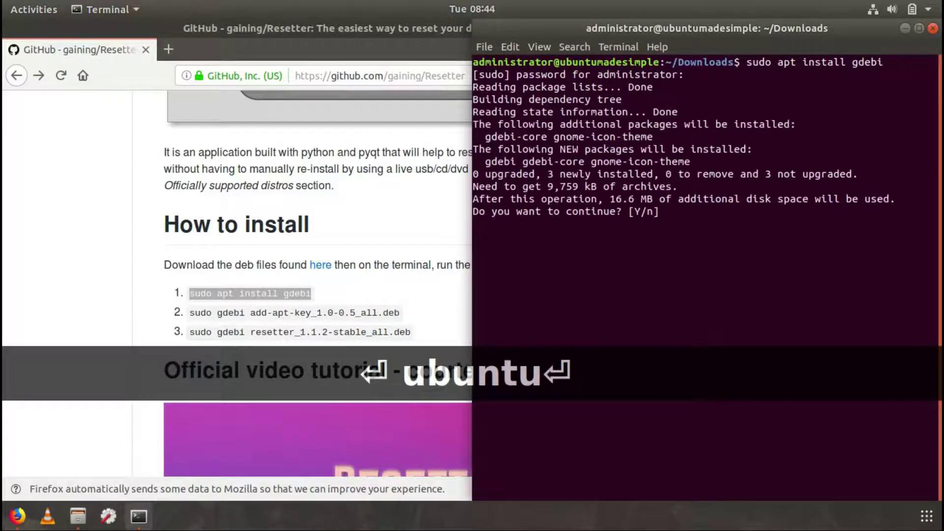
key(Return)
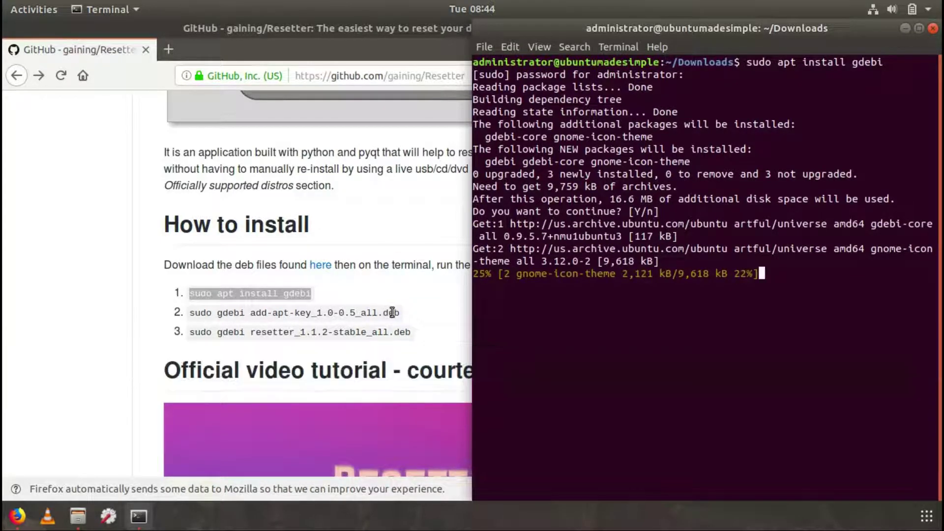
Copy the sudo gdebi add-apt-key_1.0-0.5_all.deb command into the terminal and run it
drag(400, 314, 171, 314)
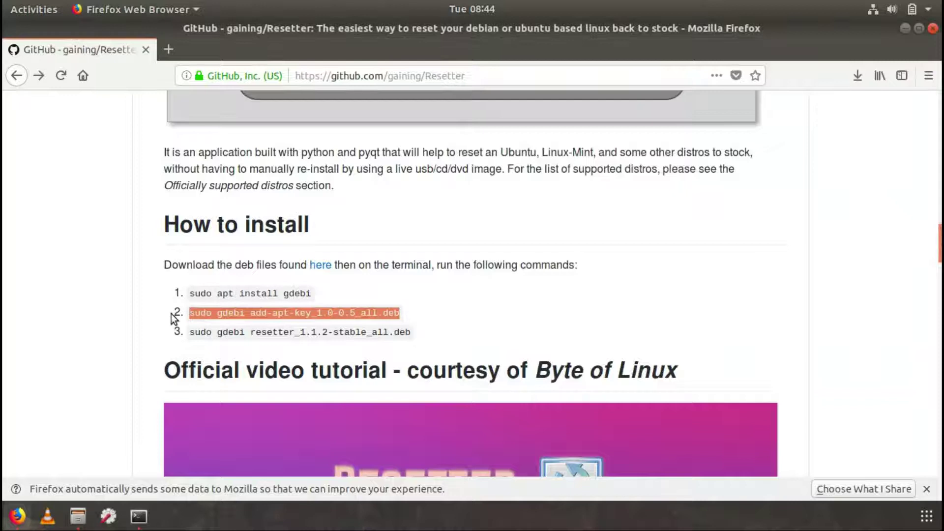
right_click(219, 318)
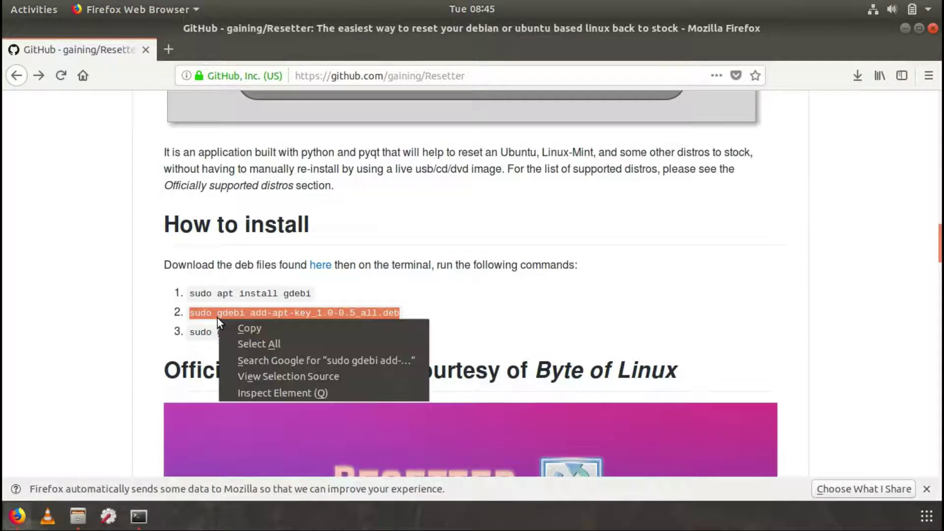
click(242, 332)
click(152, 503)
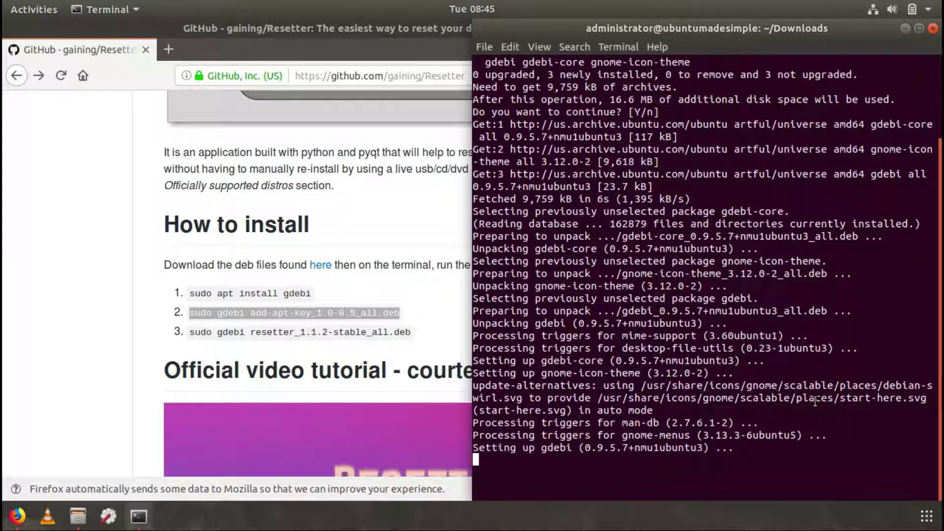
right_click(784, 469)
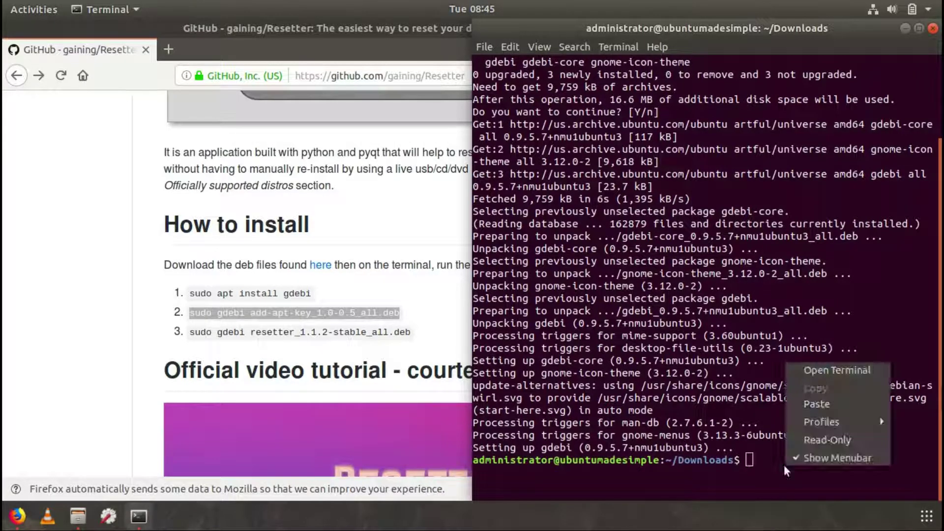
click(817, 404)
key(Return)
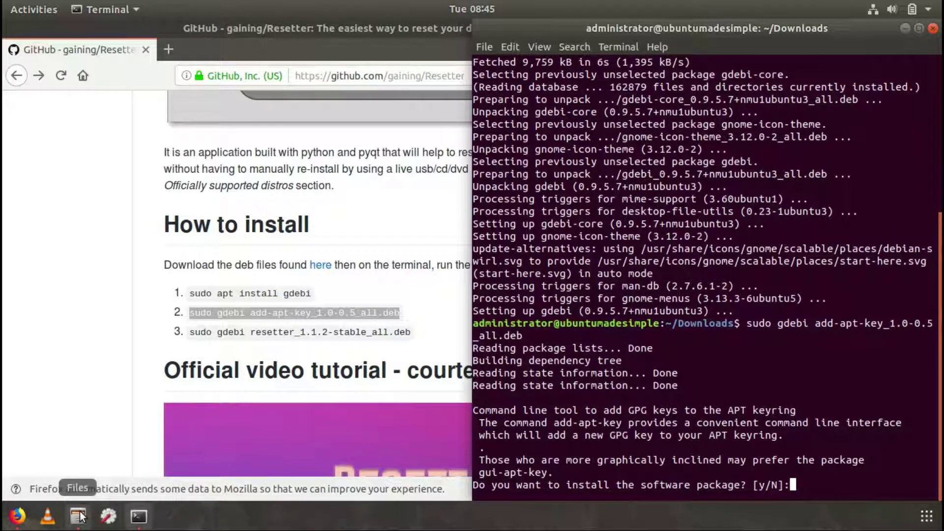
After checking the package names in Files, answer y to install add-apt-key
click(78, 516)
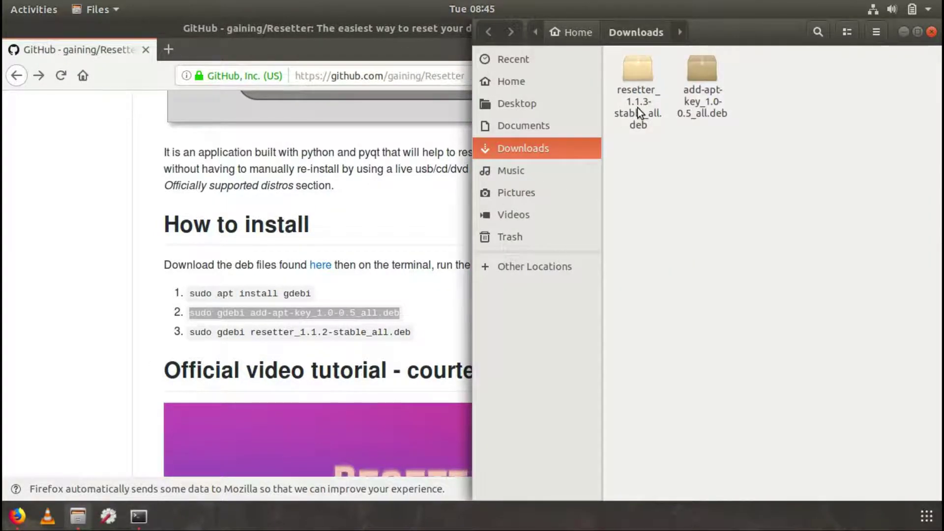
click(906, 33)
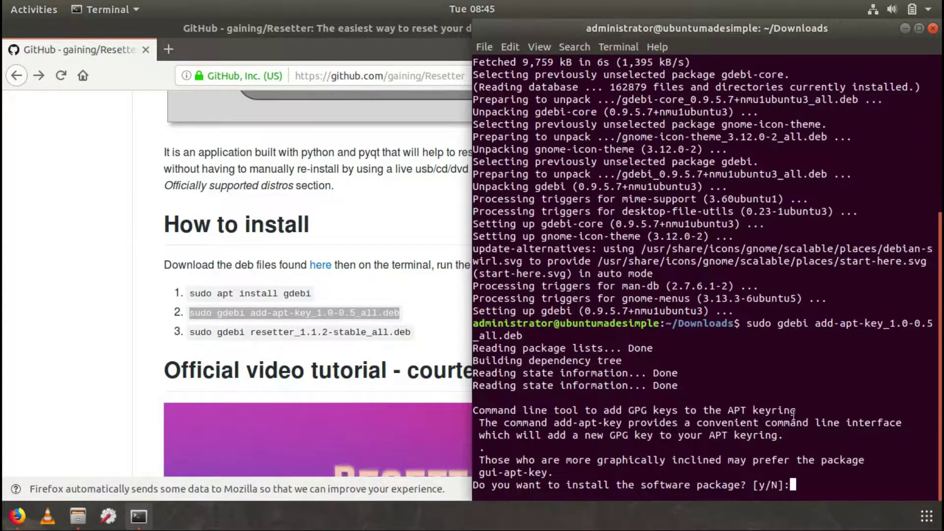
text(y)
key(Return)
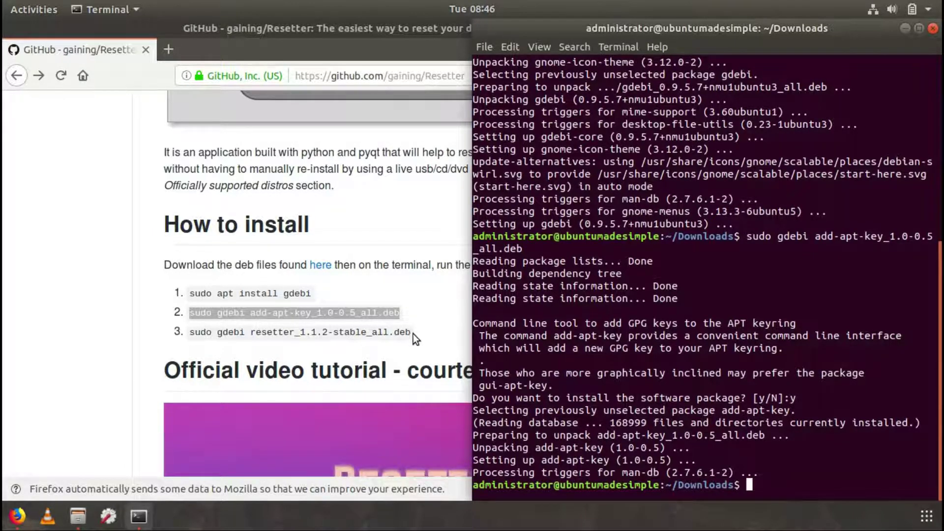
Copy the third README command, sudo gdebi for the resetter .deb, and paste it at the prompt
mouse_move(413, 335)
mouse_down()
mouse_move(296, 323)
mouse_move(178, 335)
mouse_move(291, 332)
mouse_move(422, 349)
mouse_up()
triple_click(190, 332)
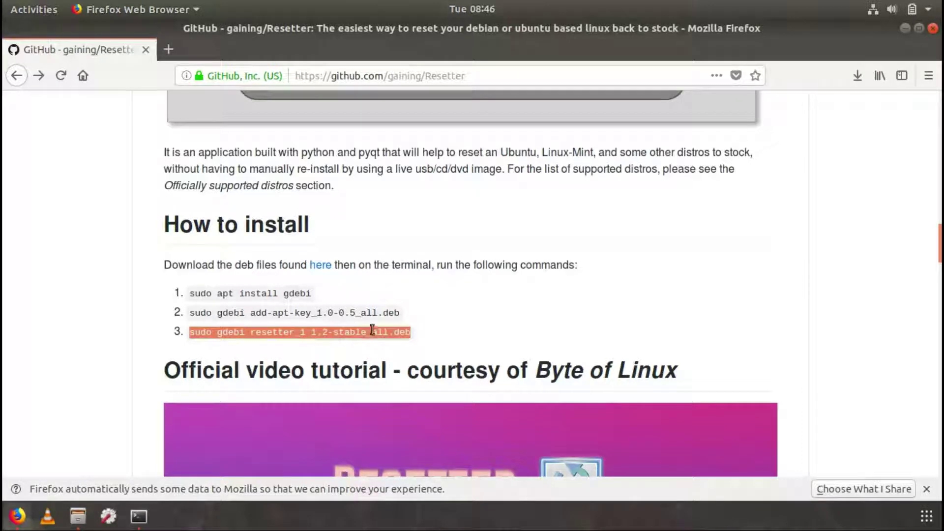
right_click(353, 339)
click(387, 351)
click(146, 519)
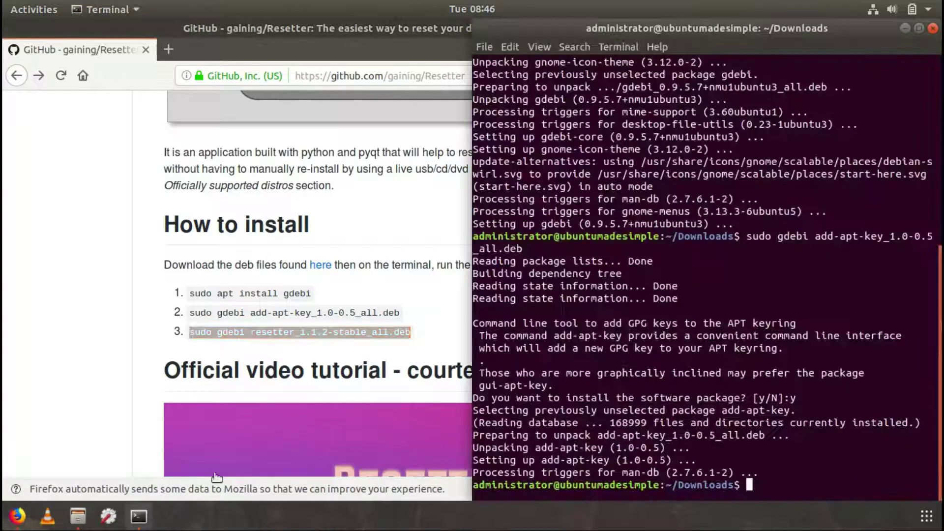
right_click(762, 487)
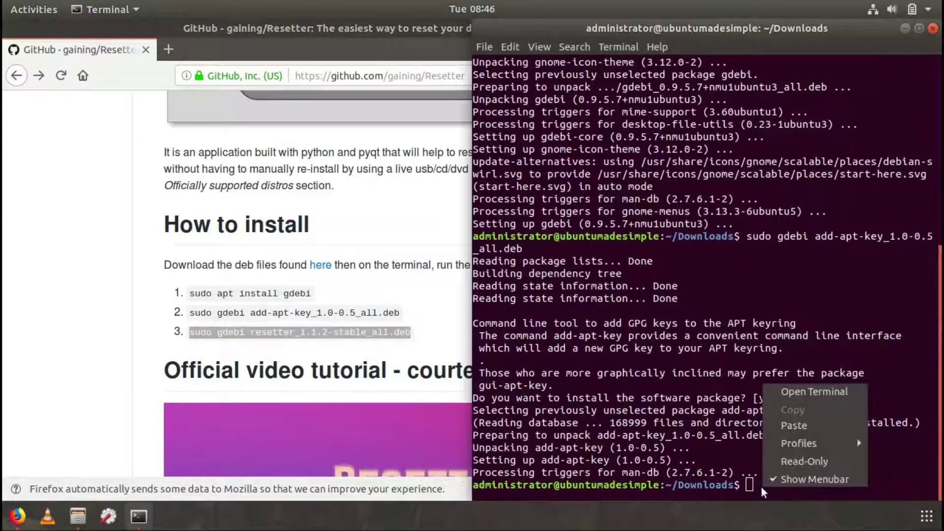
click(793, 426)
Change the version in the pasted command from 1.1.2 to 1.1.3, matching the downloaded file
key(Left)
key(Left)
key(Left)
key(Left)
key(Left)
key(Left)
key(Left)
key(Left)
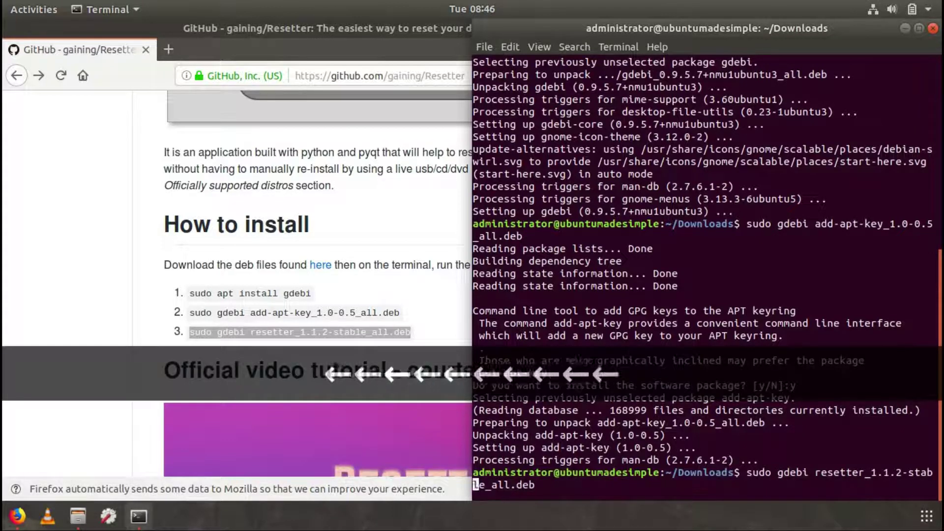
key(Left)
key(Left)
key(Left)
key(Left)
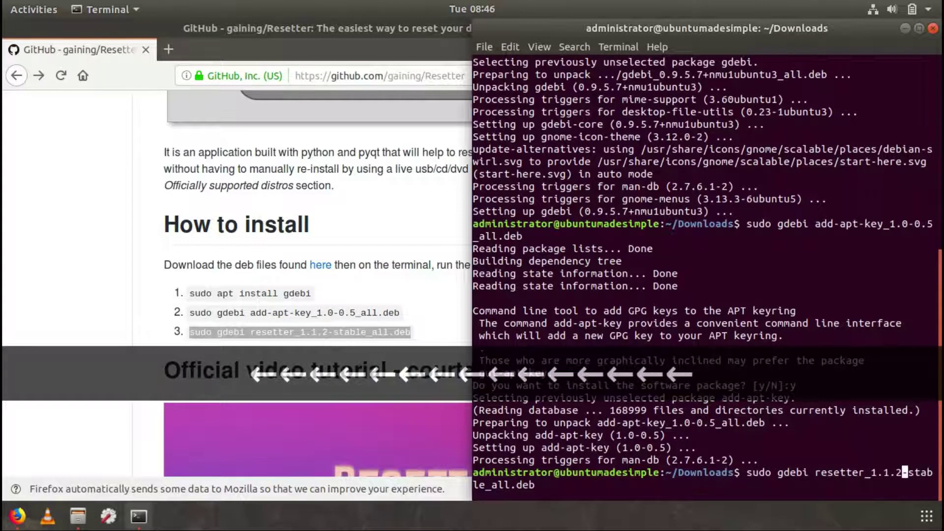
key(BackSpace)
text(3)
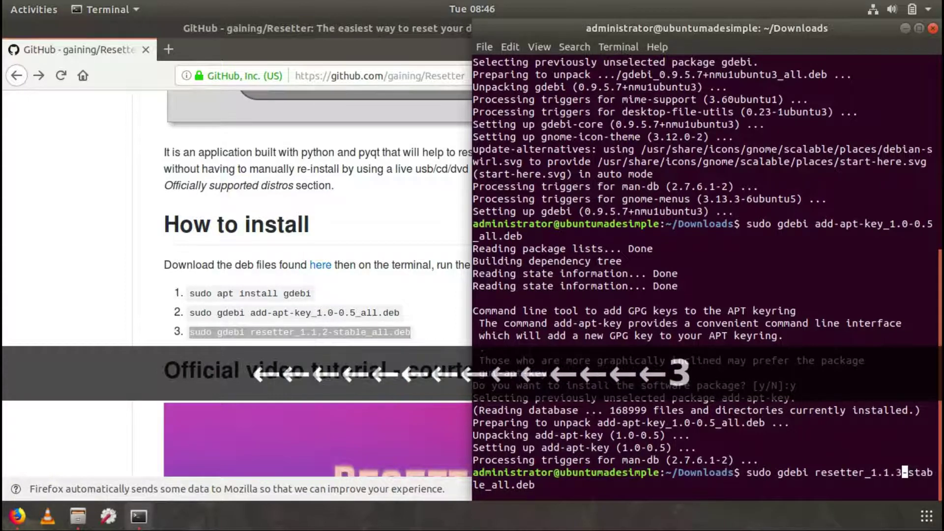
click(78, 516)
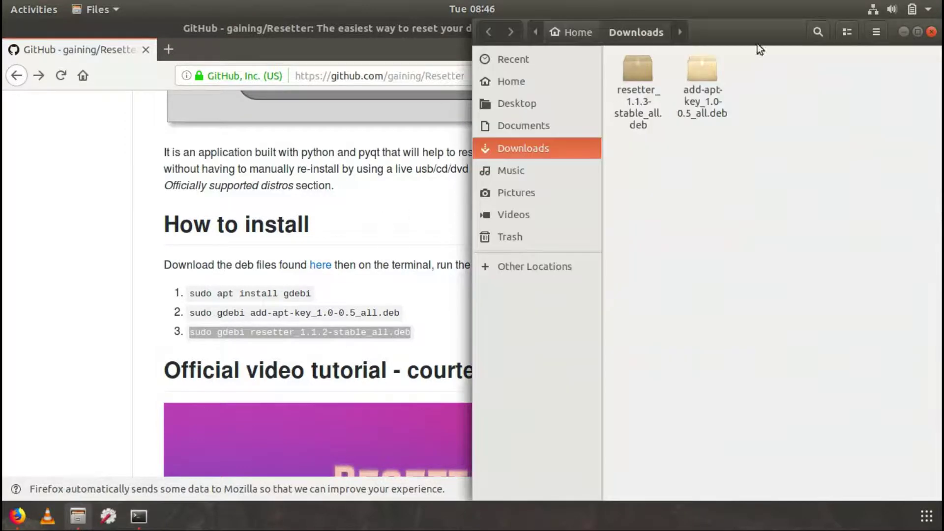
click(932, 32)
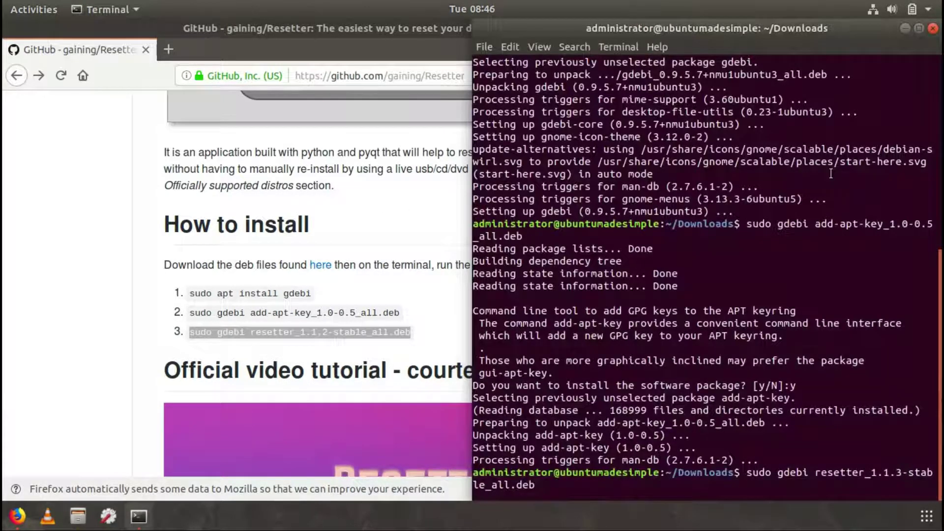
Run sudo gdebi resetter_1.1.3-stable_all.deb and answer y to install it with its dependencies
key(Return)
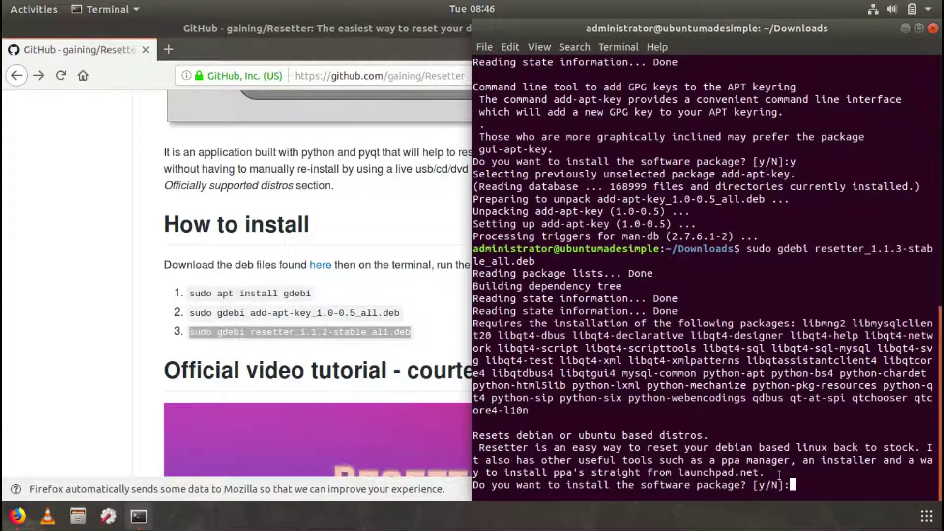
text(y)
key(Return)
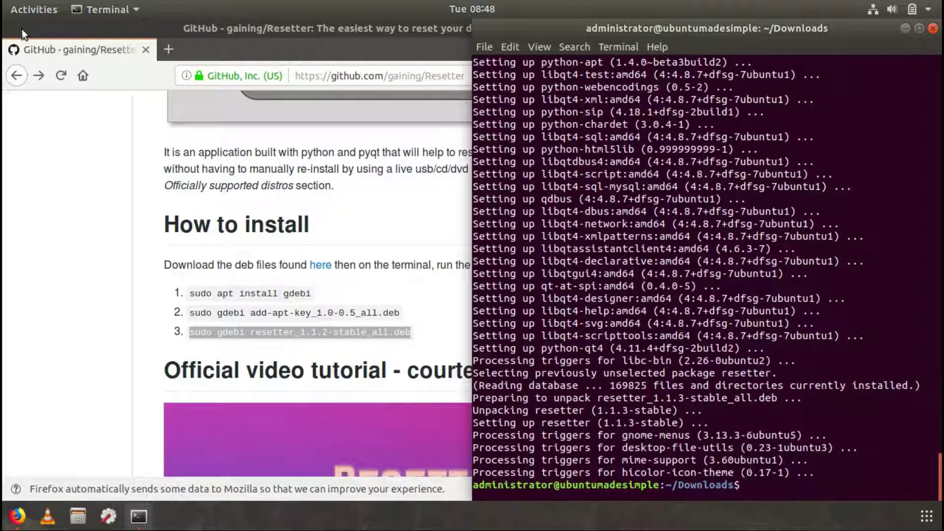
click(29, 7)
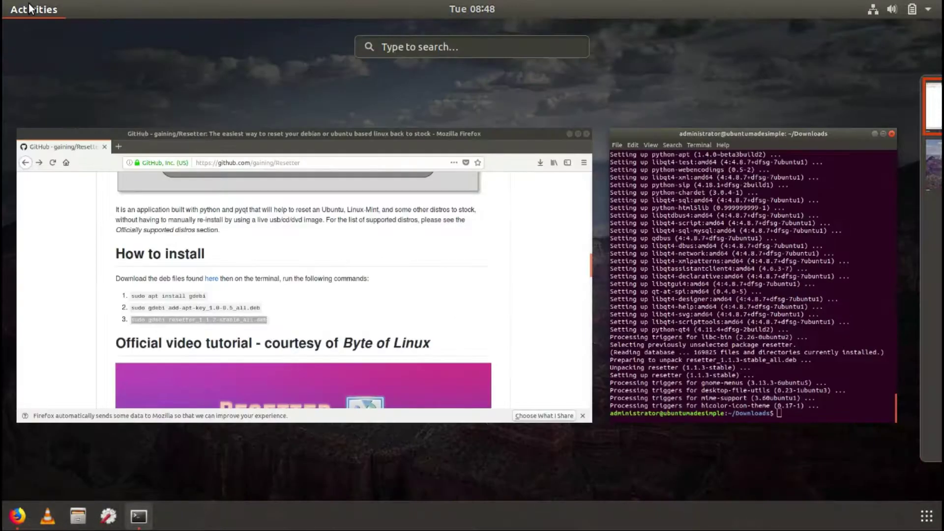
text(rel)
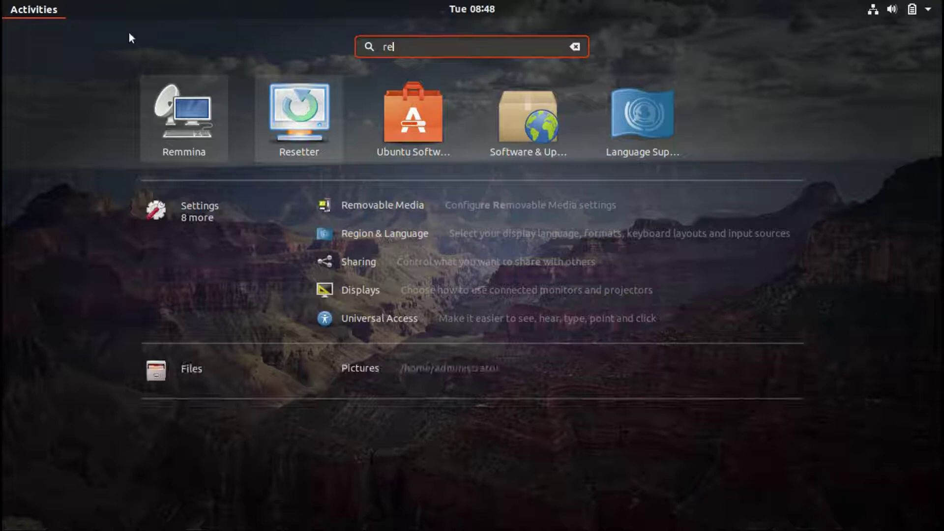
click(42, 9)
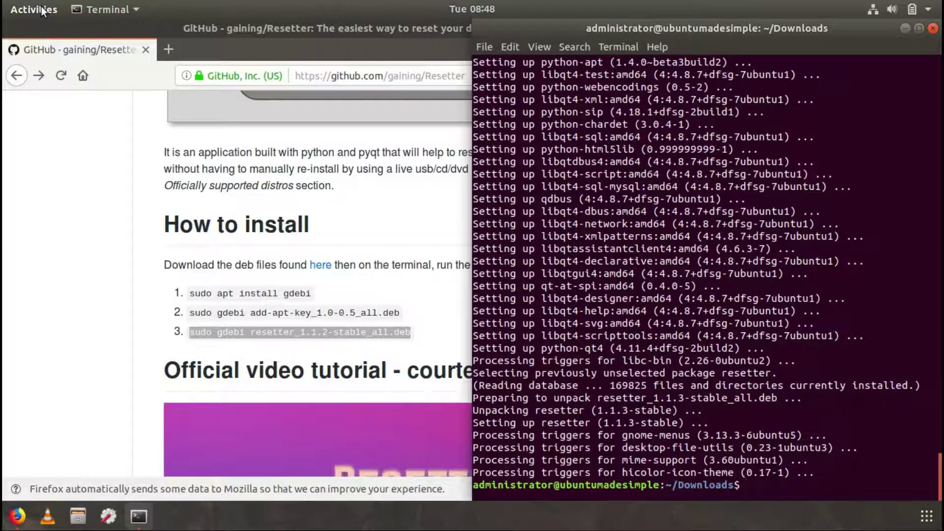
Launch Resetter with 'sudo resetter' and dismiss the Update Available notice
text(sudo )
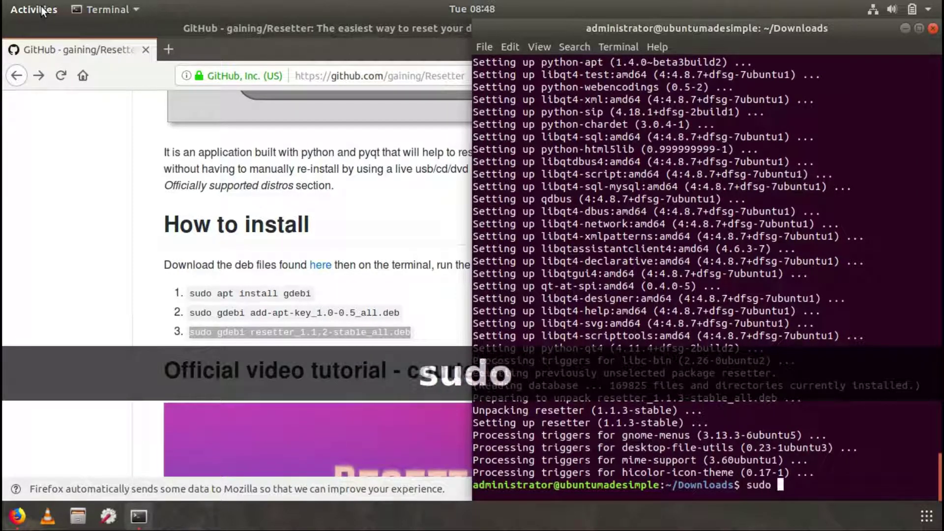
text(reset)
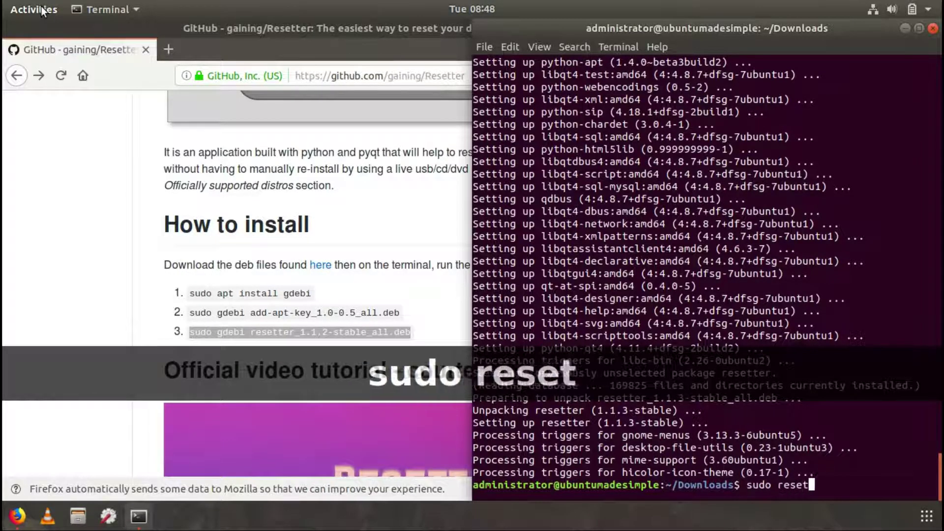
text(ter)
key(Return)
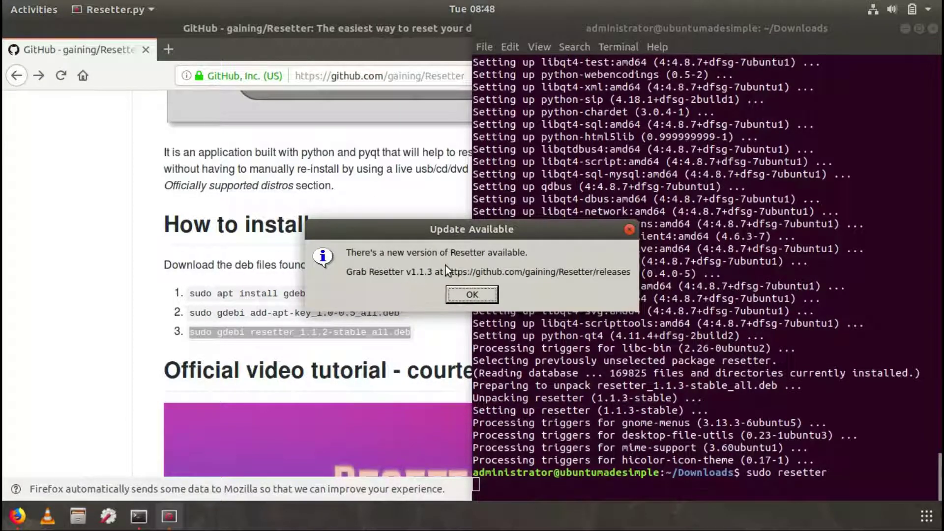
click(461, 296)
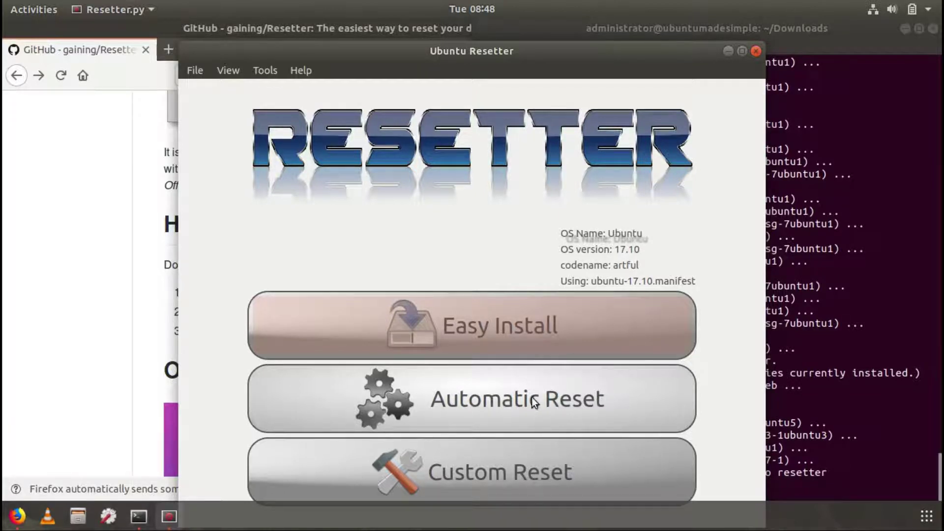
Choose Automatic Reset and confirm resetting the system to factory defaults
click(532, 397)
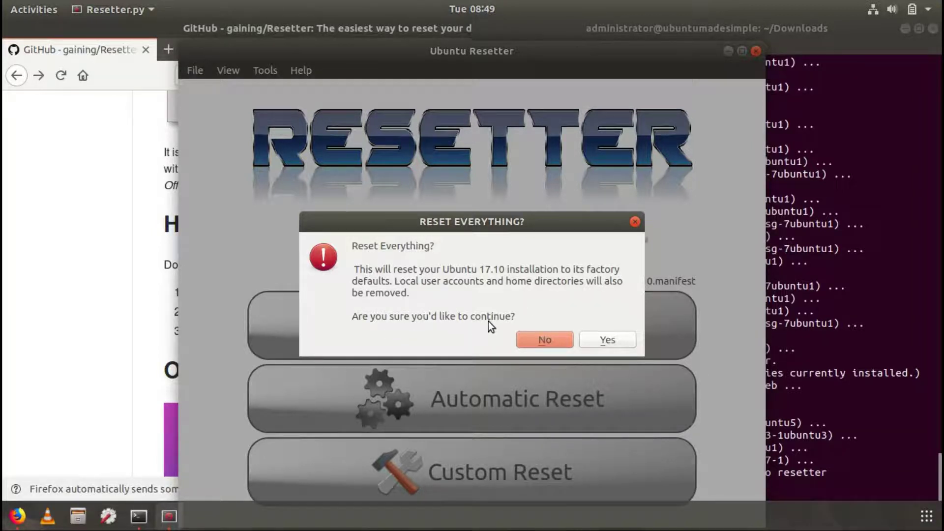
click(606, 342)
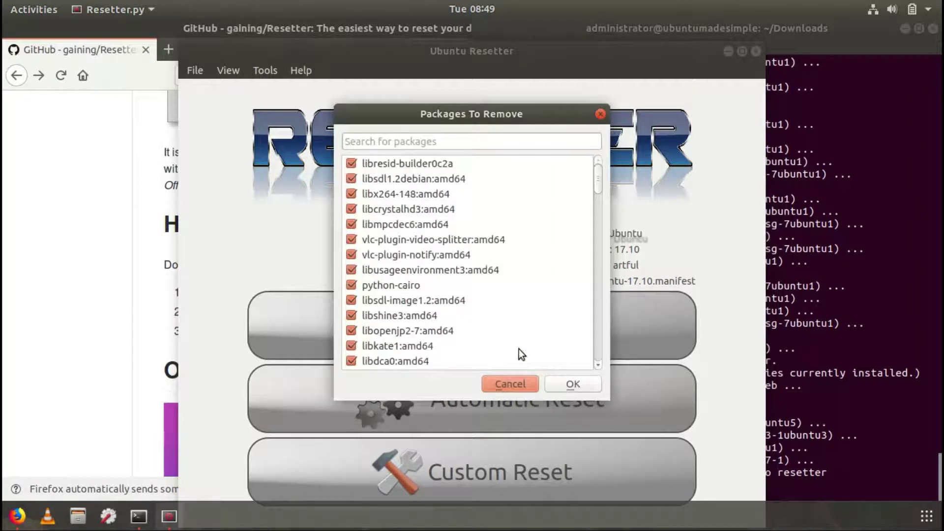
Accept the Packages To Remove list, then acknowledge the new user credentials once the reset finishes
click(573, 385)
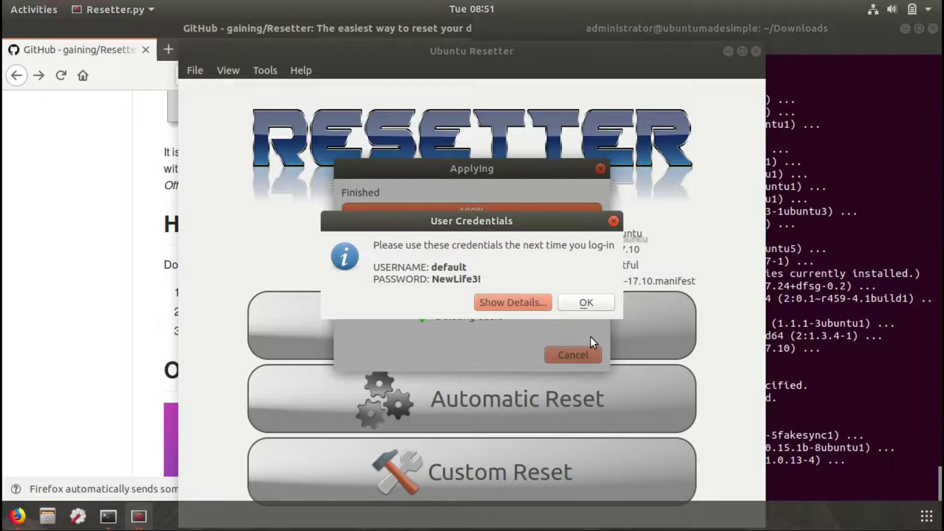
click(586, 304)
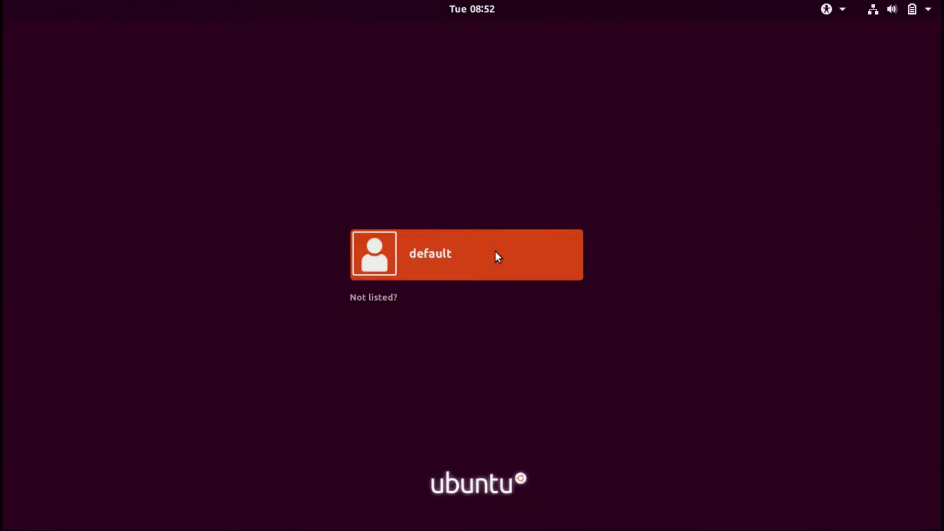
Select the default user on the login screen and enter its password
click(423, 252)
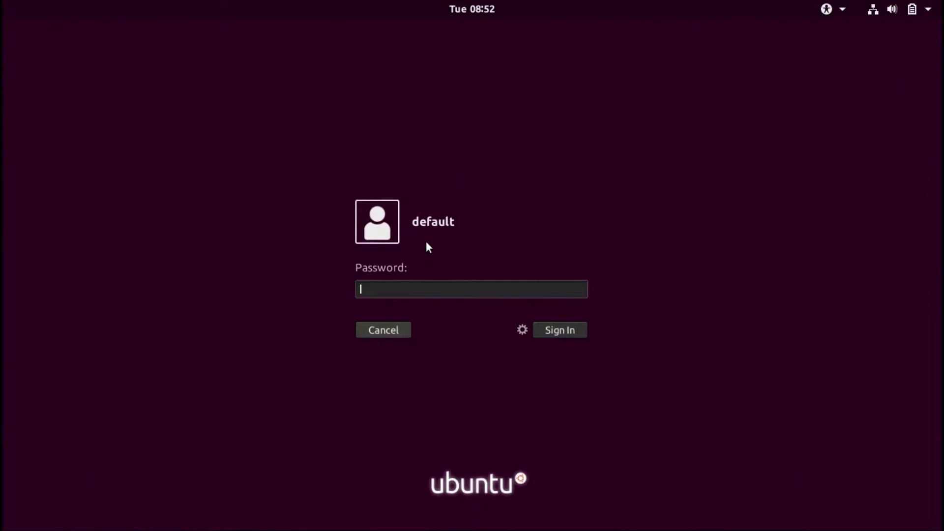
text(•••)
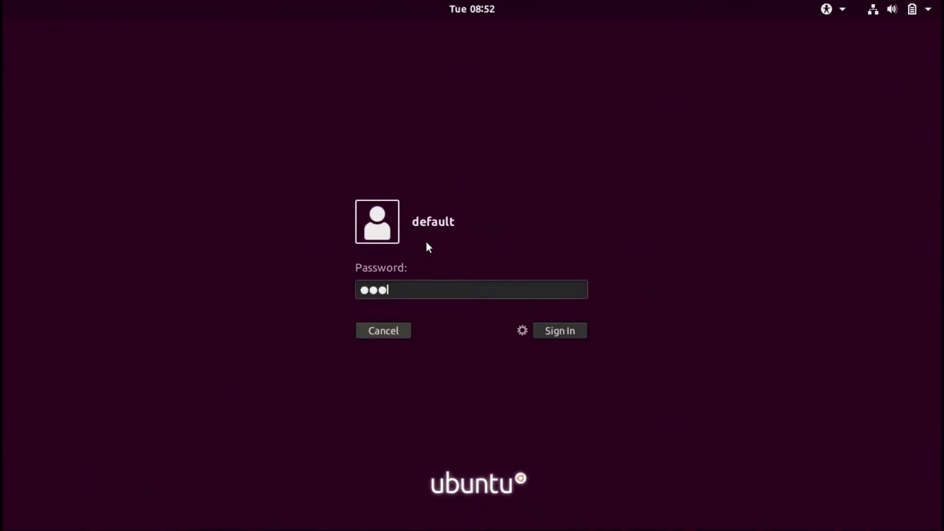
text(••••••)
Submit the default user's password to sign in to the reset desktop
key(Return)
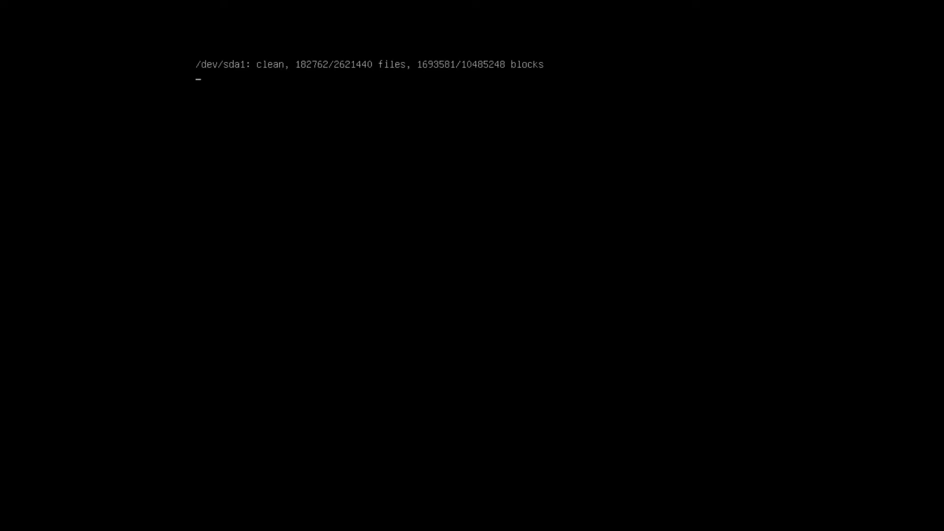